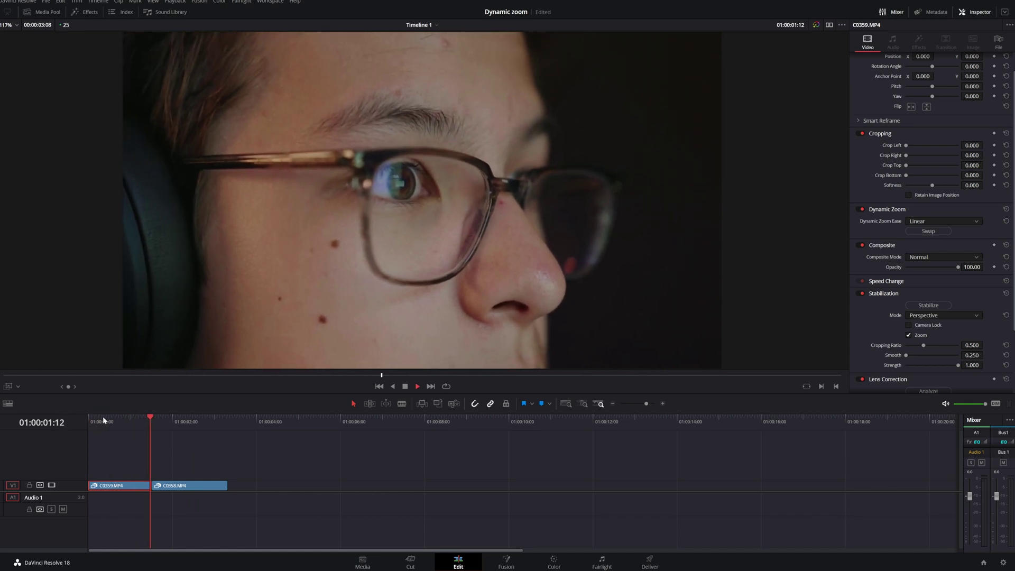
key("space")
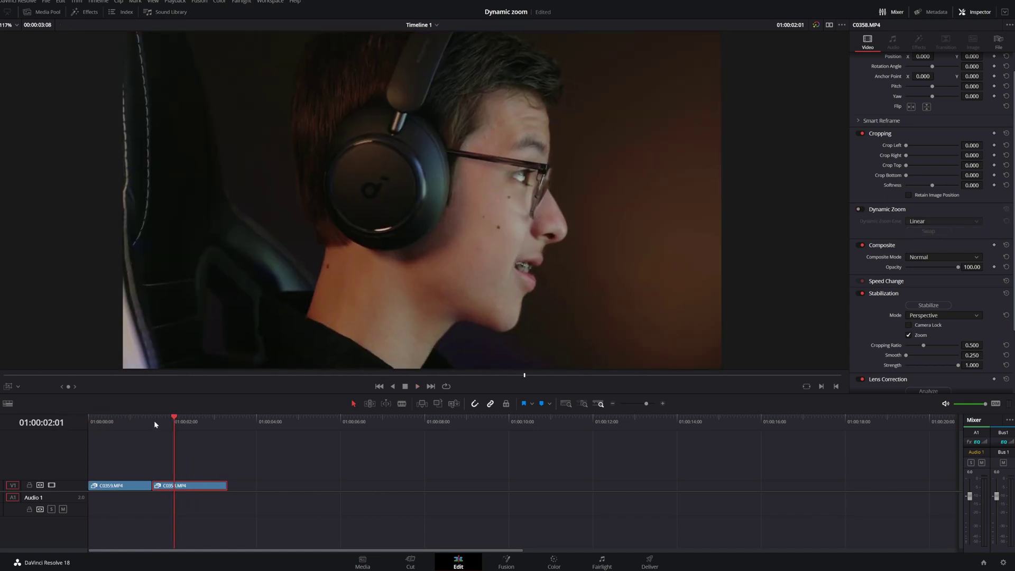
- Preview the timeline, go to the C0358 edit point, and enable Dynamic Zoom on that clip
key("Up")
key("Up")
key("Down")
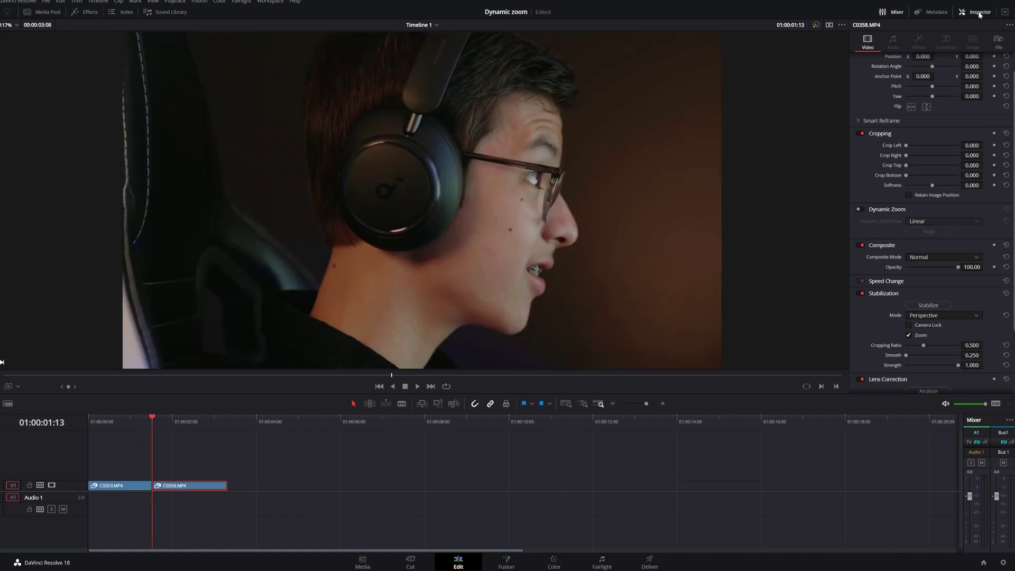
left_click(860, 209)
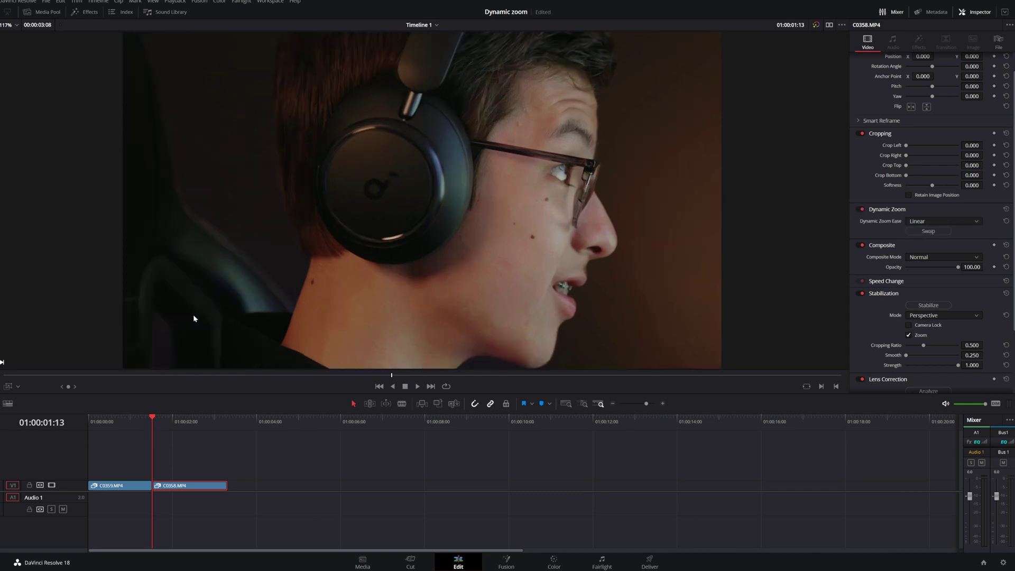
- Shrink C0358's green Dynamic Zoom start box toward the head, then hide the overlay
left_click(18, 386)
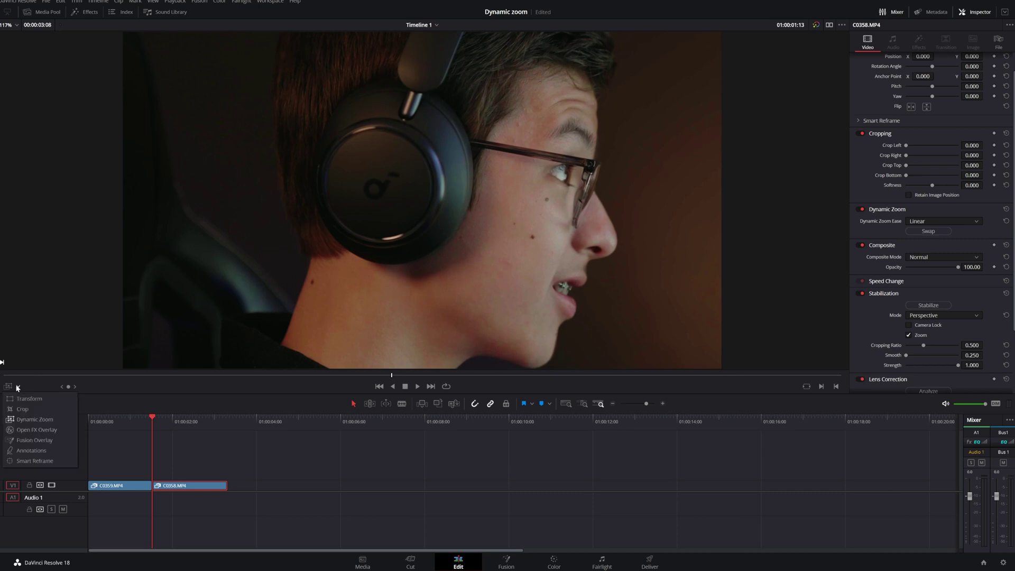
left_click(22, 419)
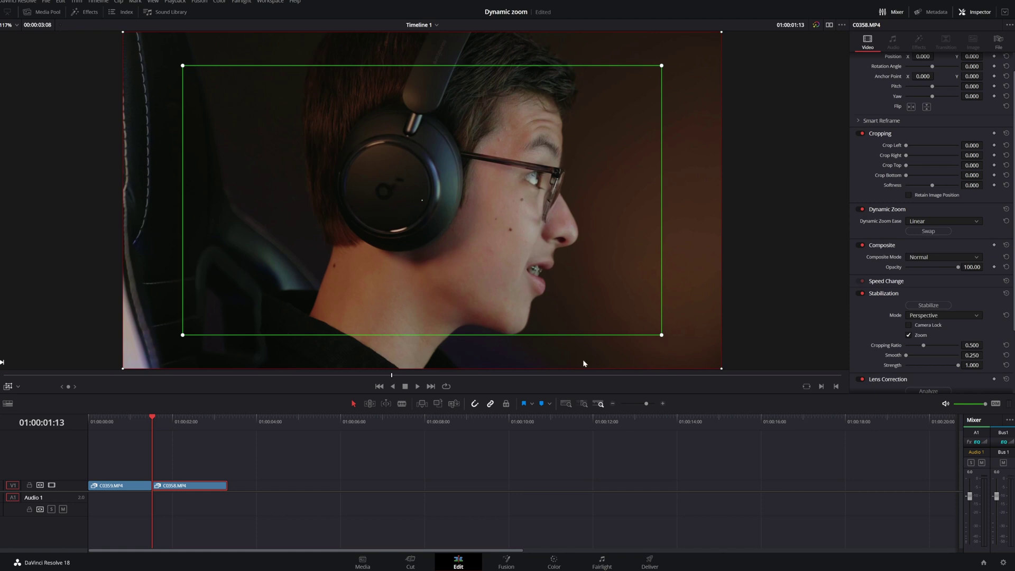
left_click_drag(662, 334, 602, 295)
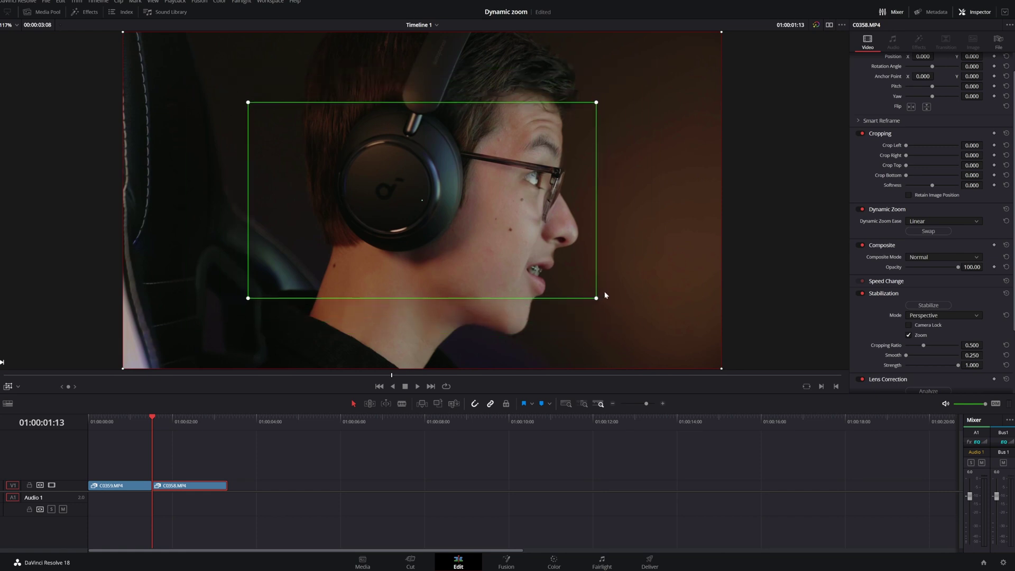
left_click(8, 387)
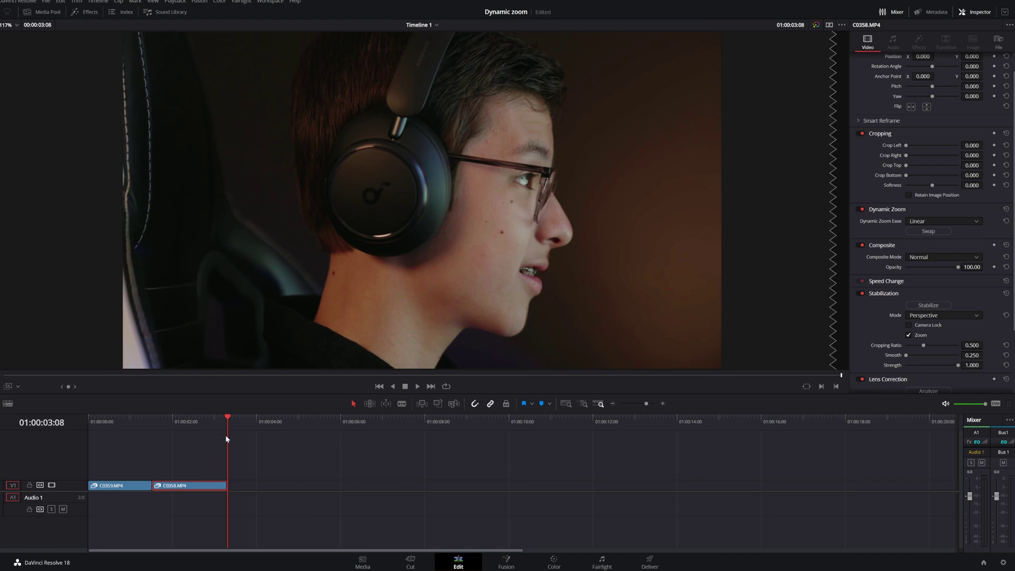
left_click(152, 418)
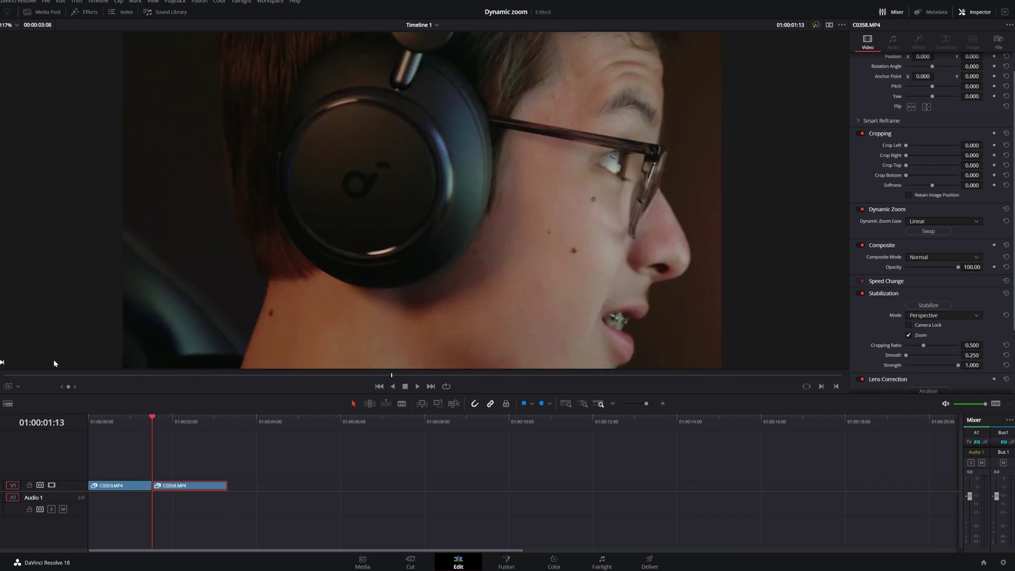
- Swap C0358's start and end zoom framings so it pushes in from full frame, then preview
left_click(8, 387)
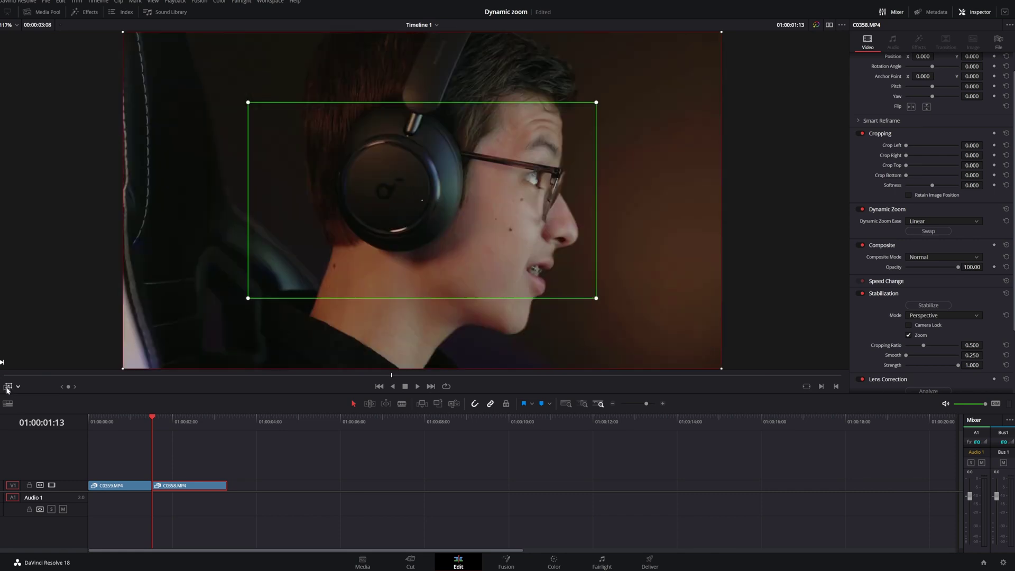
left_click(8, 387)
left_click(9, 389)
left_click(929, 232)
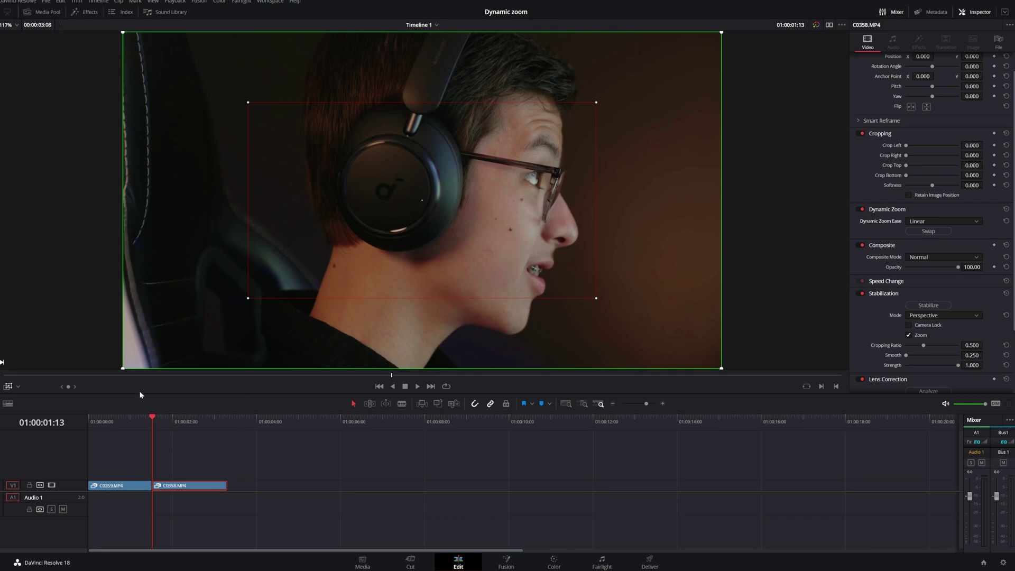
key("space")
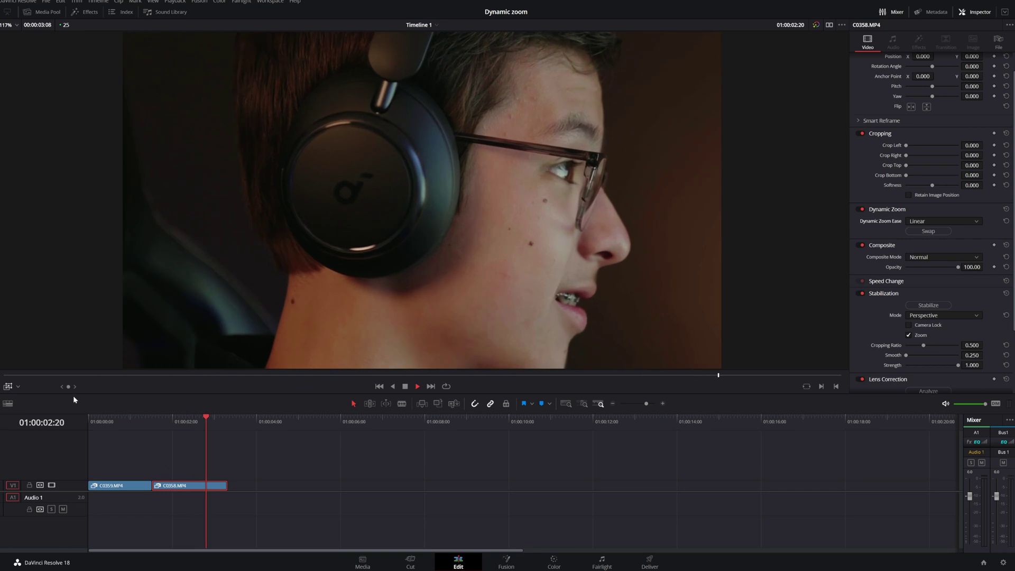
left_click(189, 422)
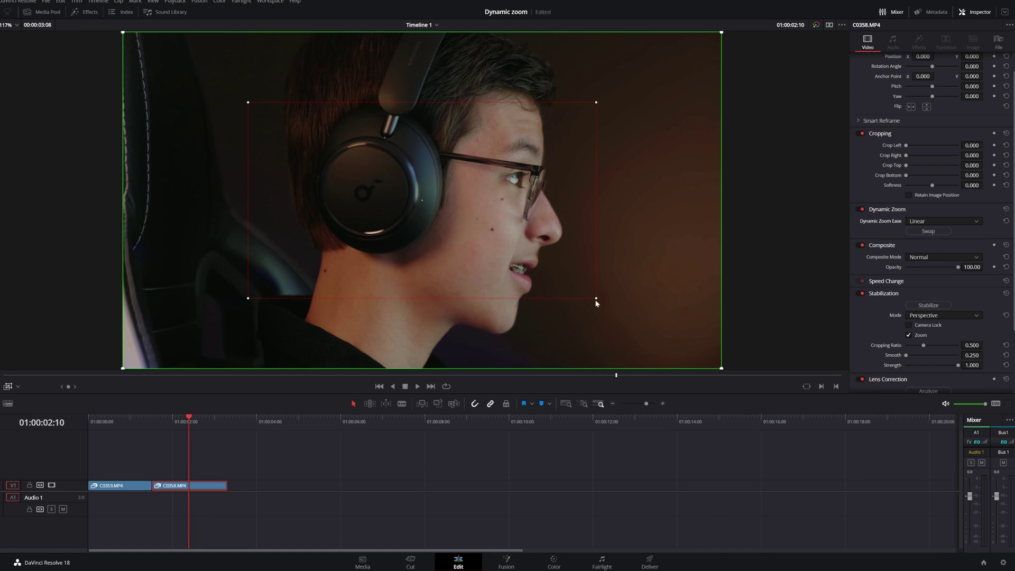
- Resize C0358's red end zoom box tighter around the headphones and eye
left_click_drag(598, 297, 554, 278)
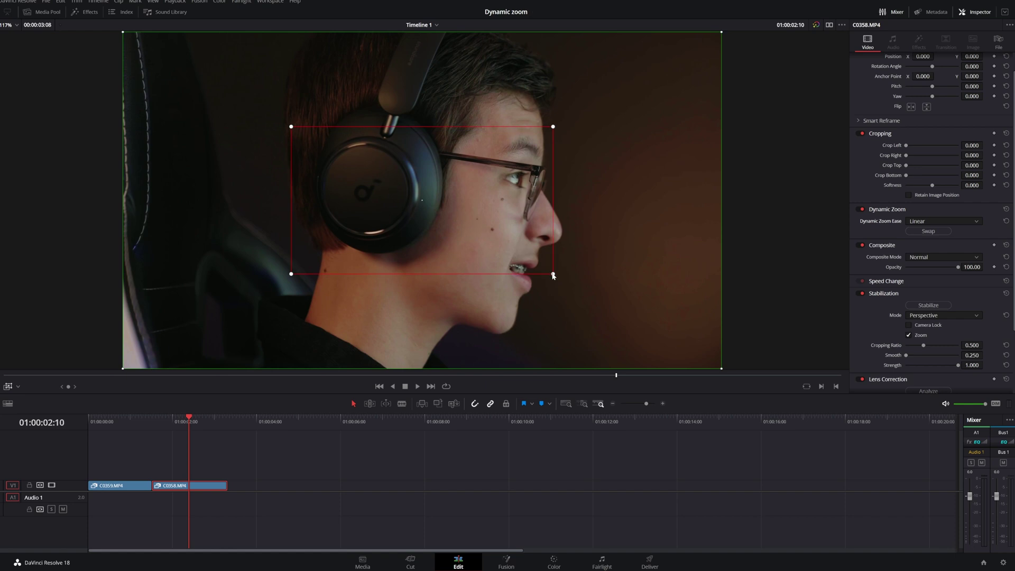
left_click_drag(553, 275, 558, 276)
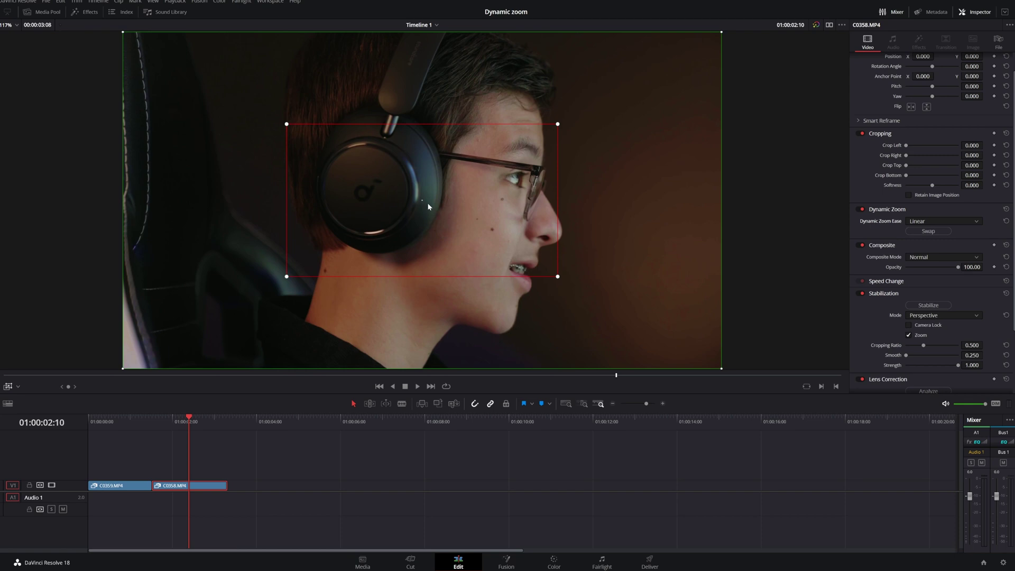
left_click_drag(423, 201, 333, 200)
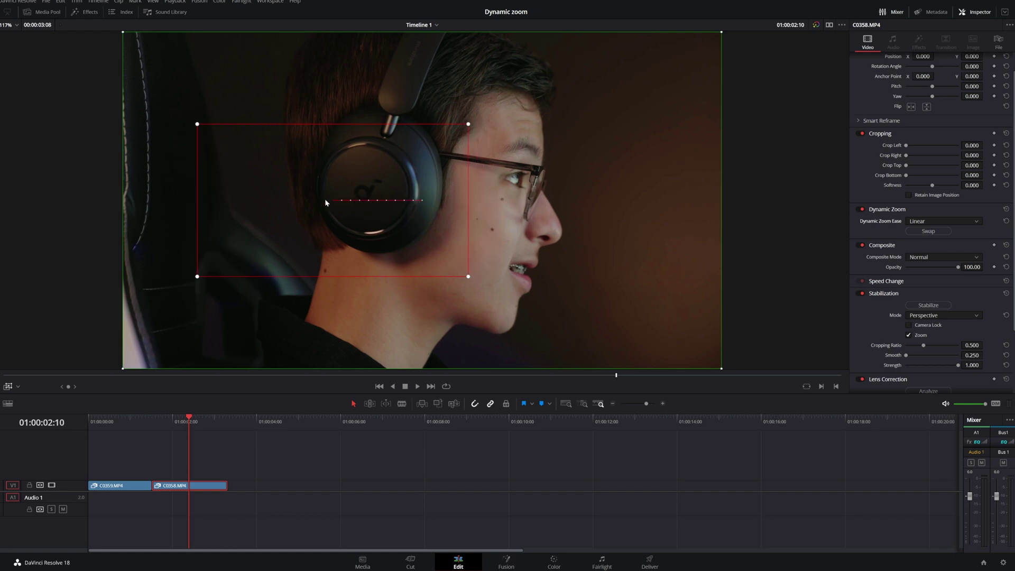
left_click_drag(166, 418, 154, 420)
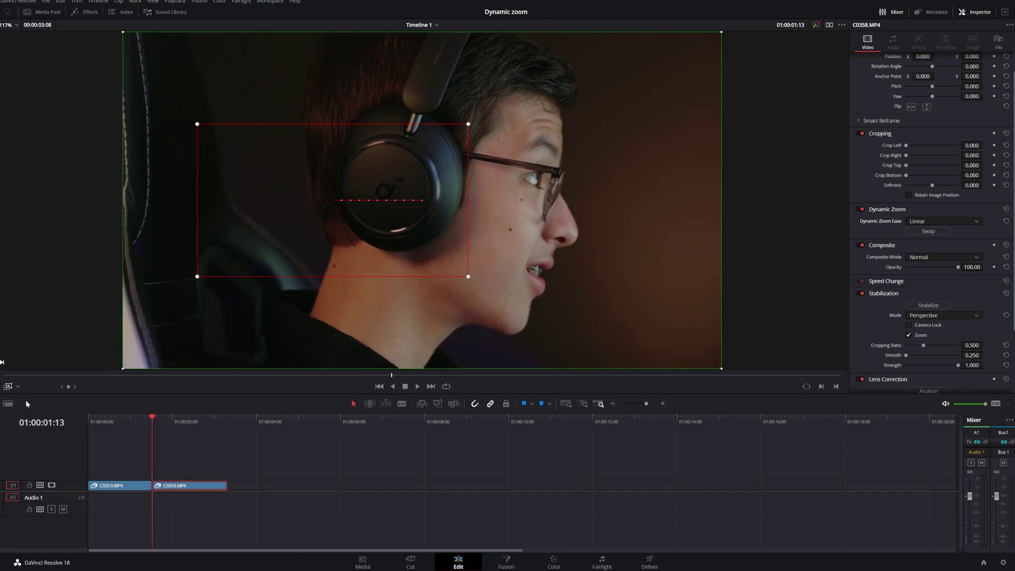
left_click(7, 386)
key("space")
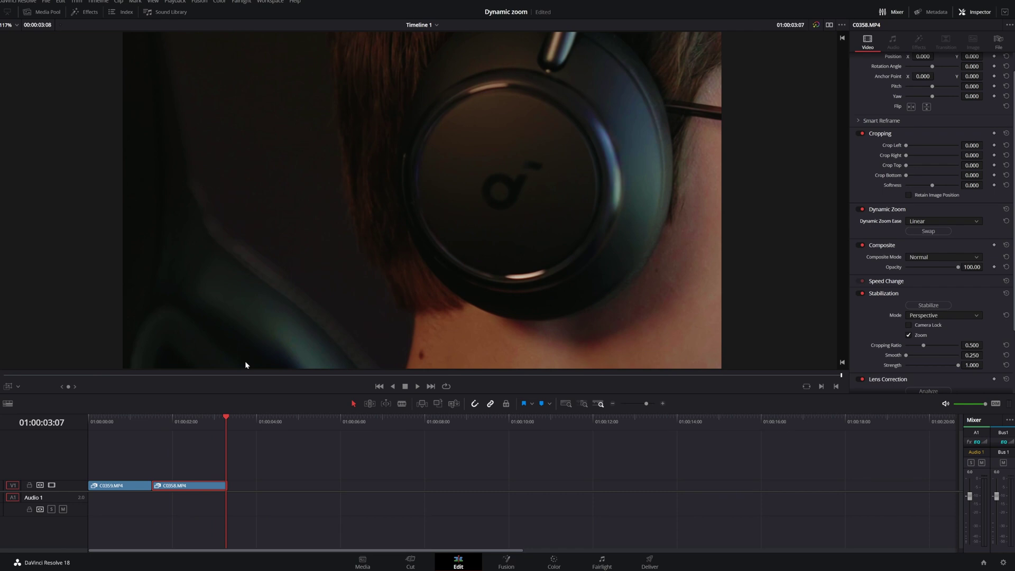
key("Up")
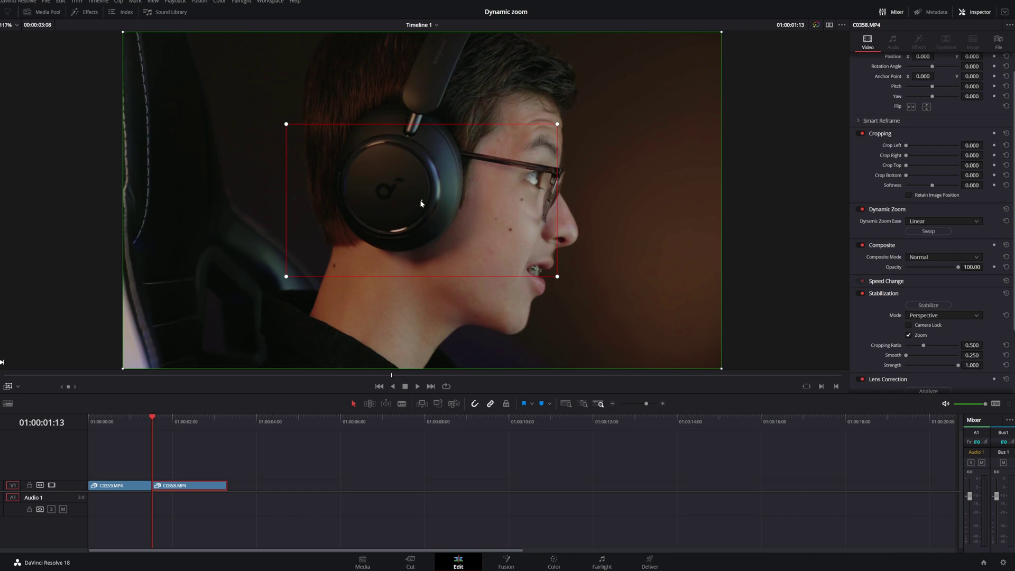
left_click_drag(421, 202, 422, 152)
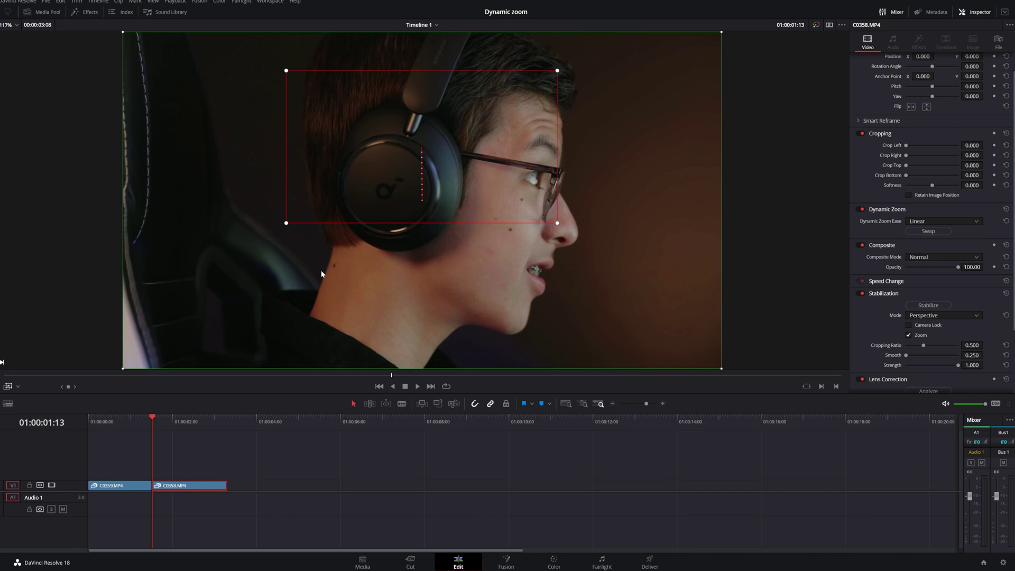
left_click(9, 387)
key("space")
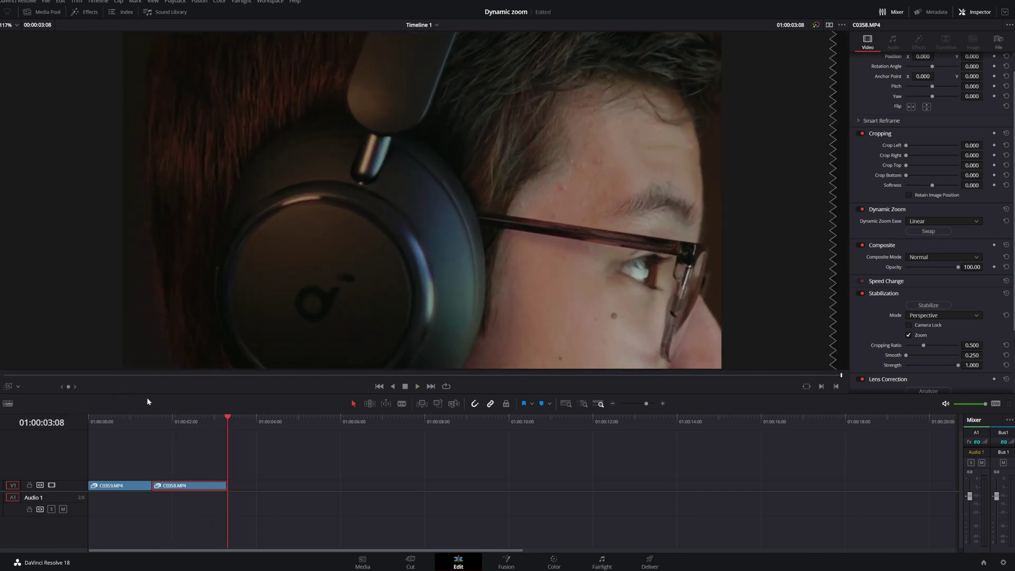
left_click_drag(227, 418, 152, 423)
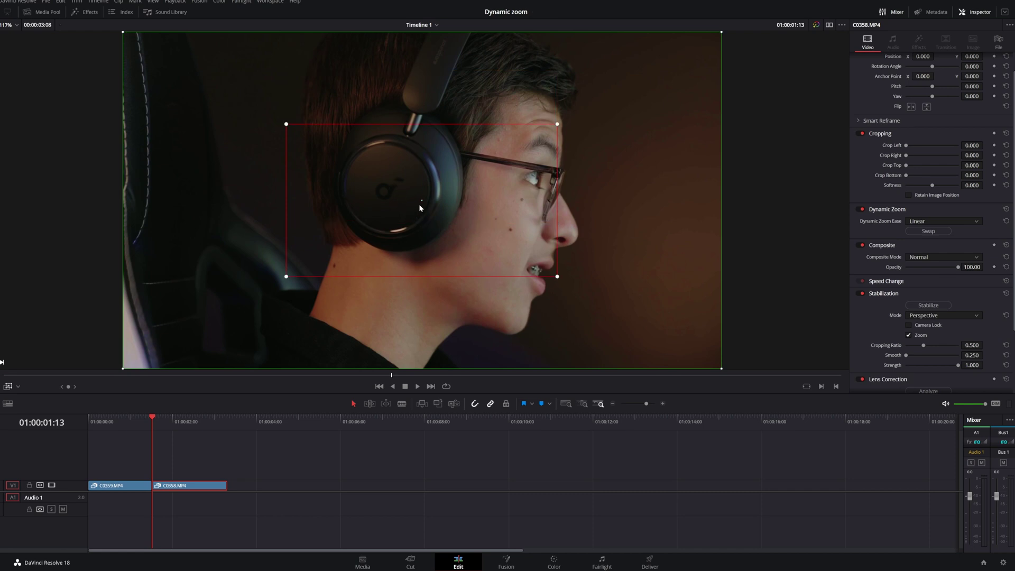
- Move the red end box over the eye and resize it around the headphones, then preview
left_click_drag(423, 205, 539, 182)
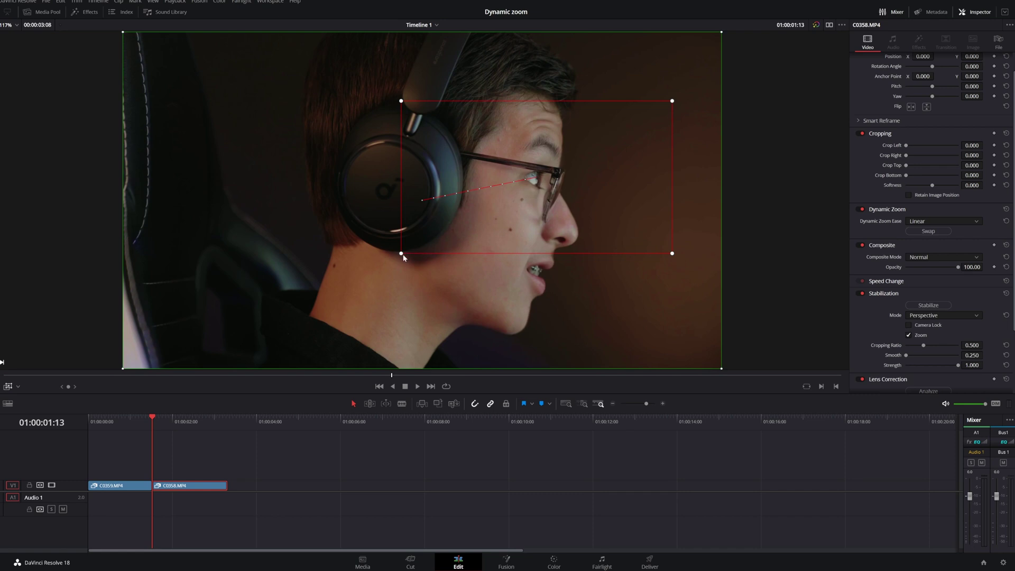
left_click_drag(403, 255, 452, 230)
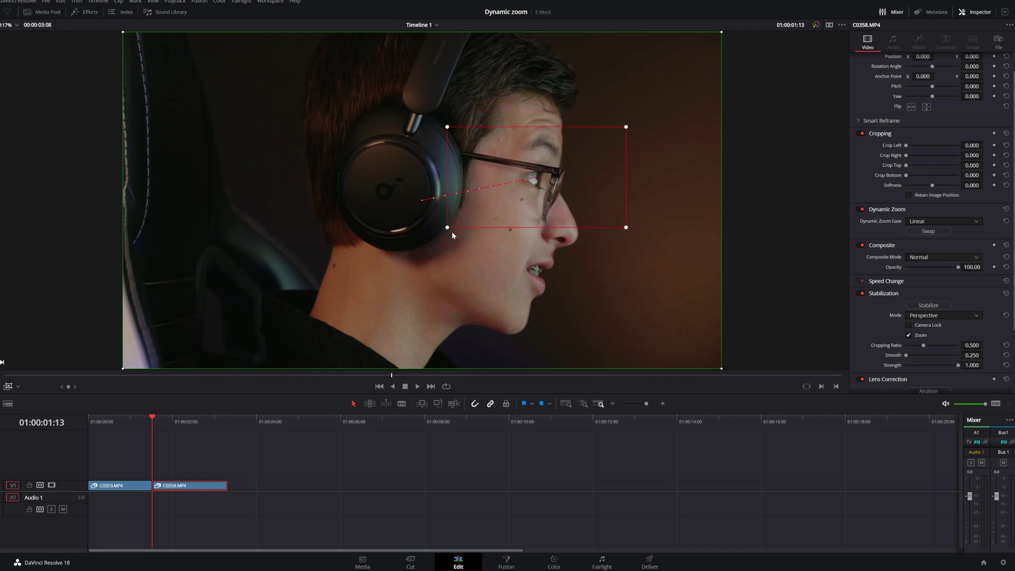
left_click(193, 434)
key("space")
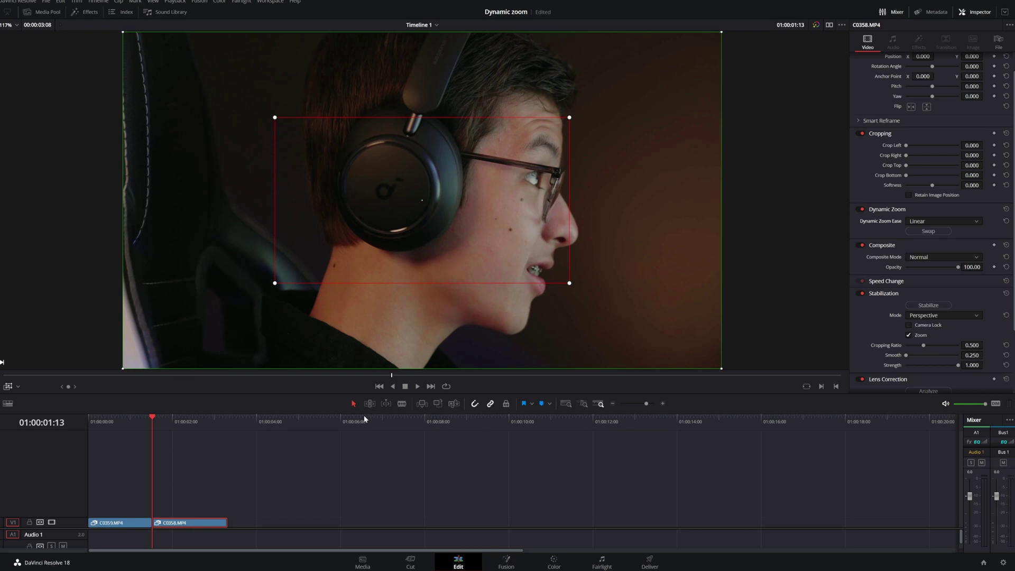
- Preview the zoom, set Dynamic Zoom Ease to Ease In, and play it back
key("space")
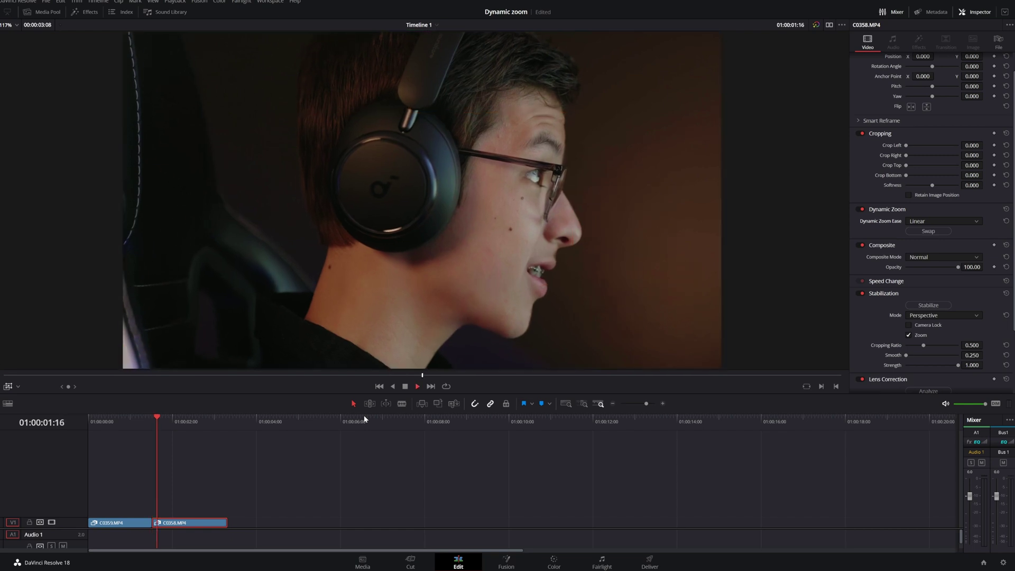
key("space")
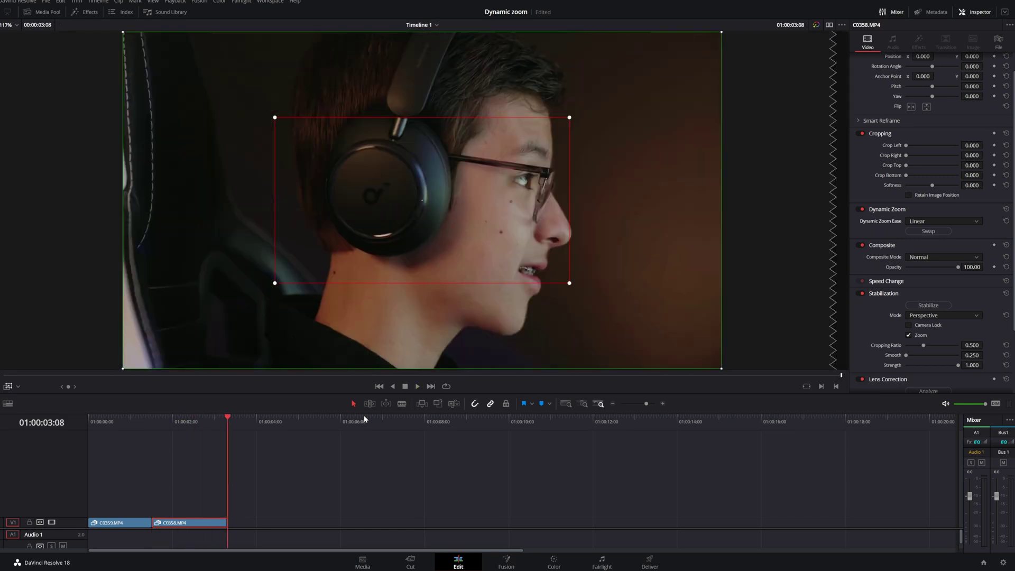
left_click(976, 221)
left_click(920, 240)
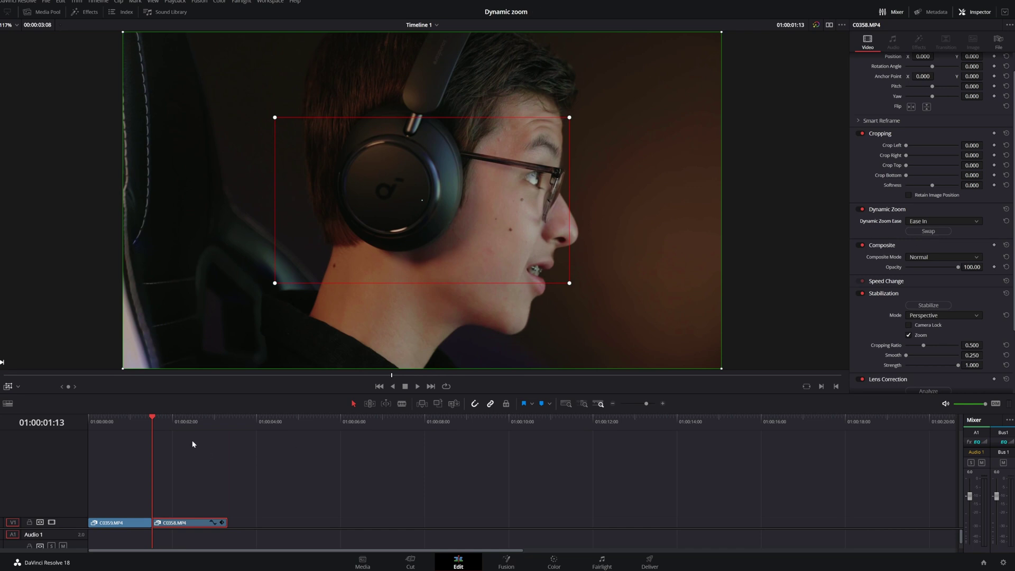
key("space")
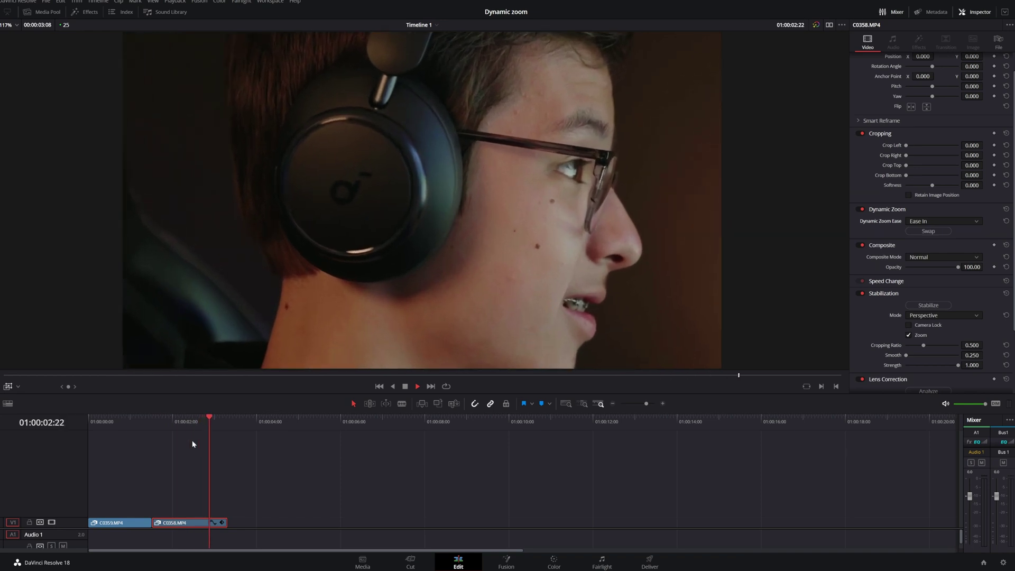
- Switch the zoom ease to Ease Out and preview the face clip again
key("Up")
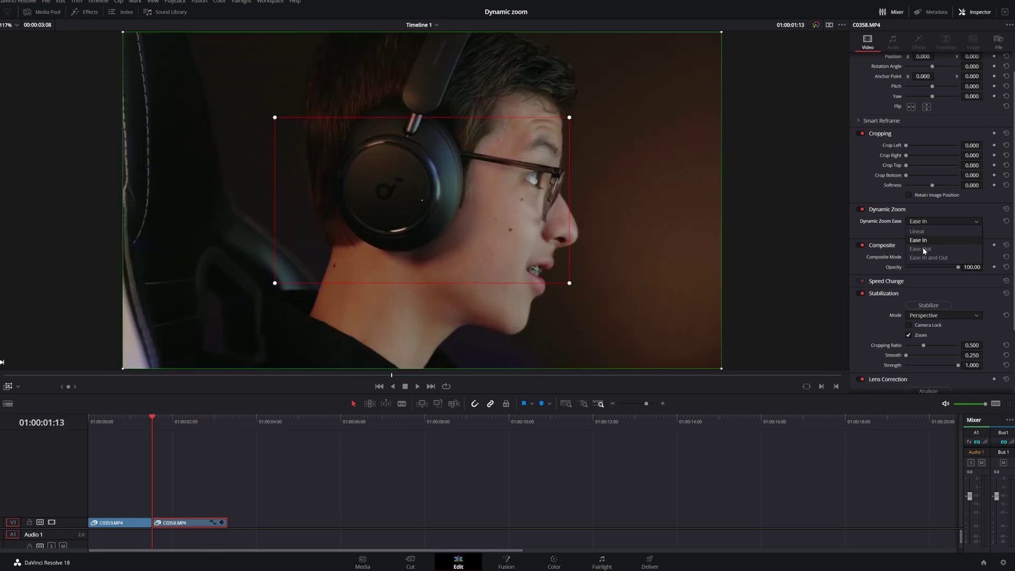
left_click(920, 221)
left_click(924, 251)
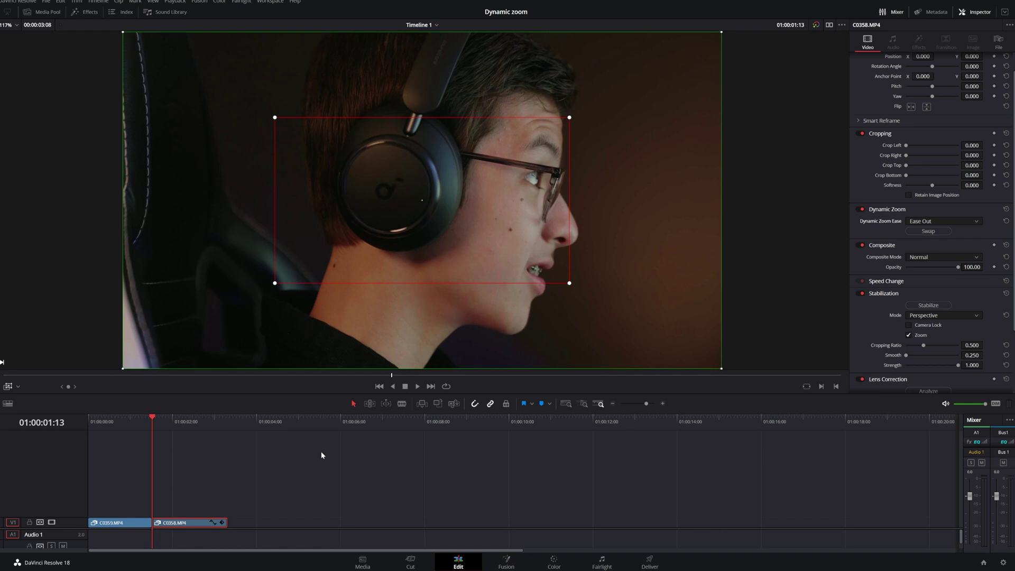
key("space")
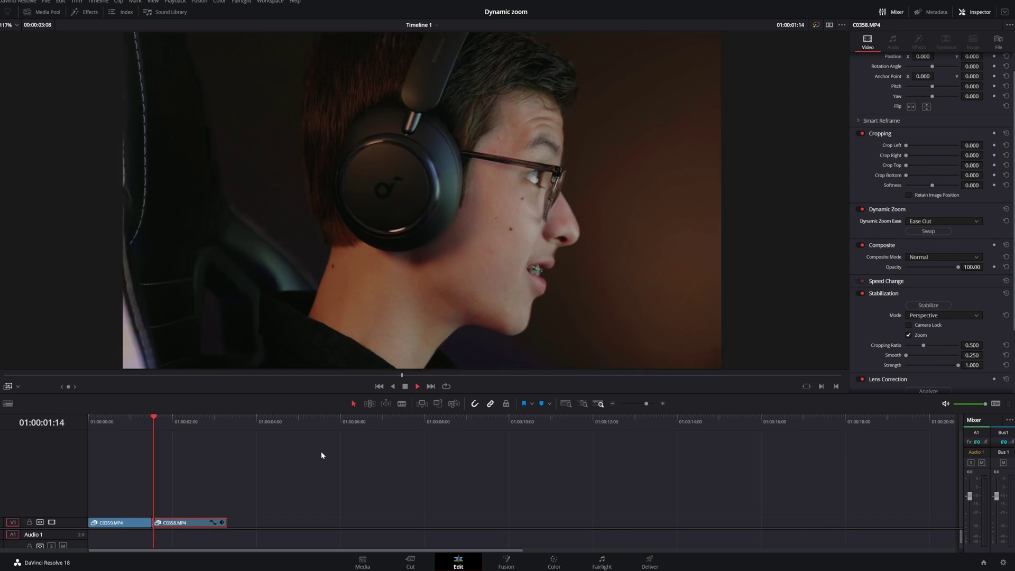
key("space")
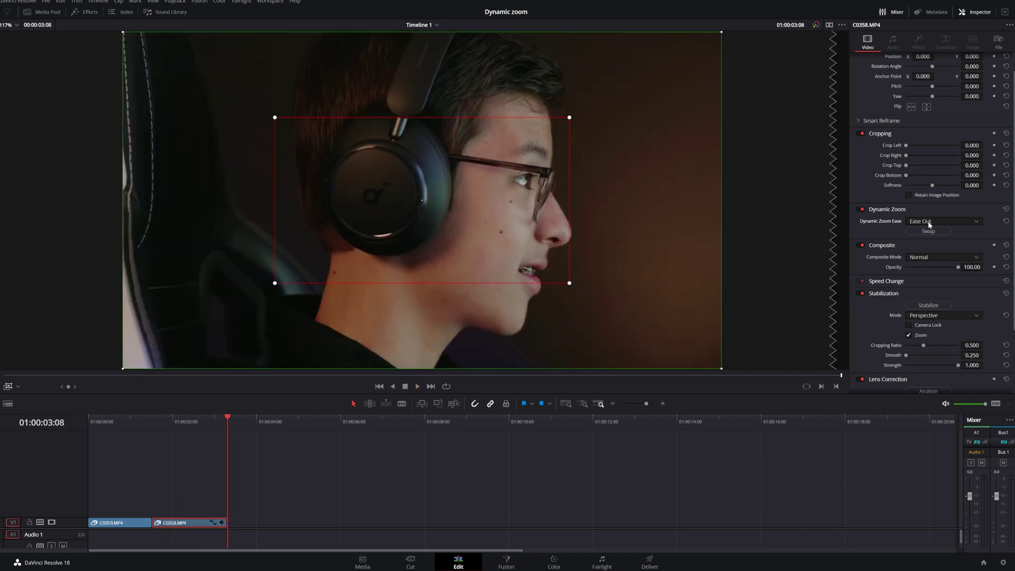
- Set the zoom ease to Ease In and Out and replay the face clip from its start
left_click(933, 221)
left_click(920, 262)
left_click(150, 422)
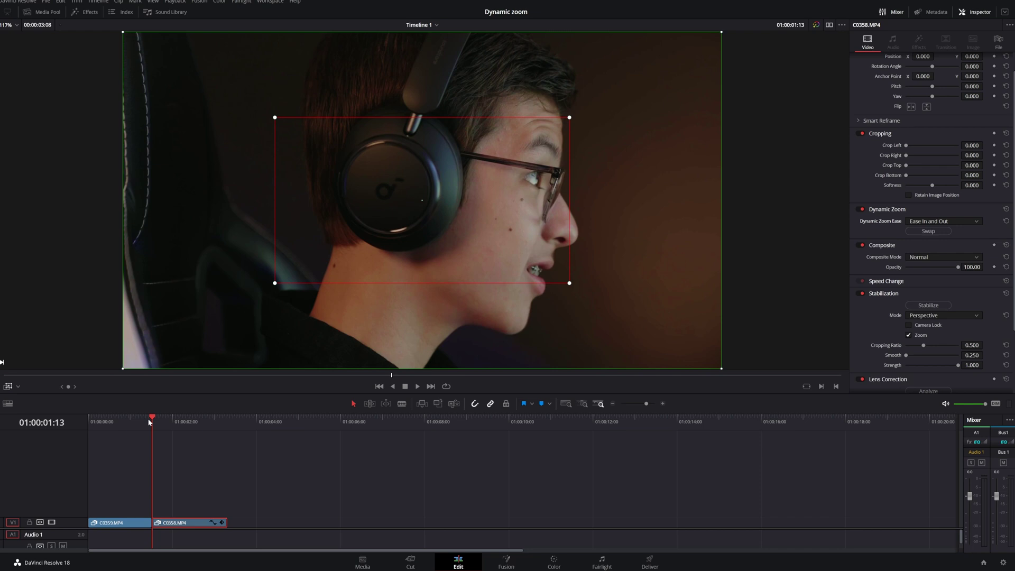
key("space")
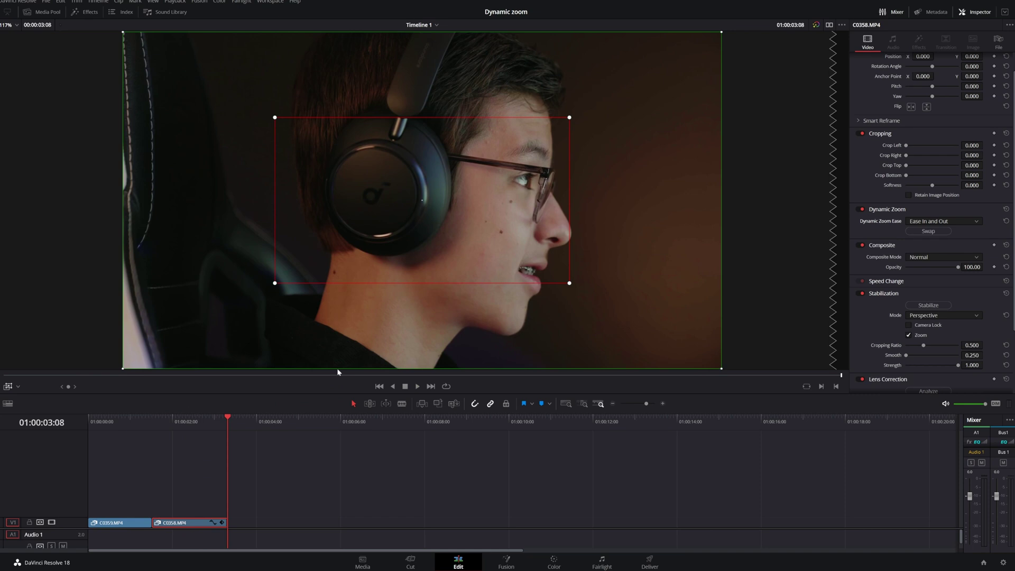
- Set the zoom ease back to Linear and split the face clip at its midpoint
left_click(943, 221)
left_click(923, 230)
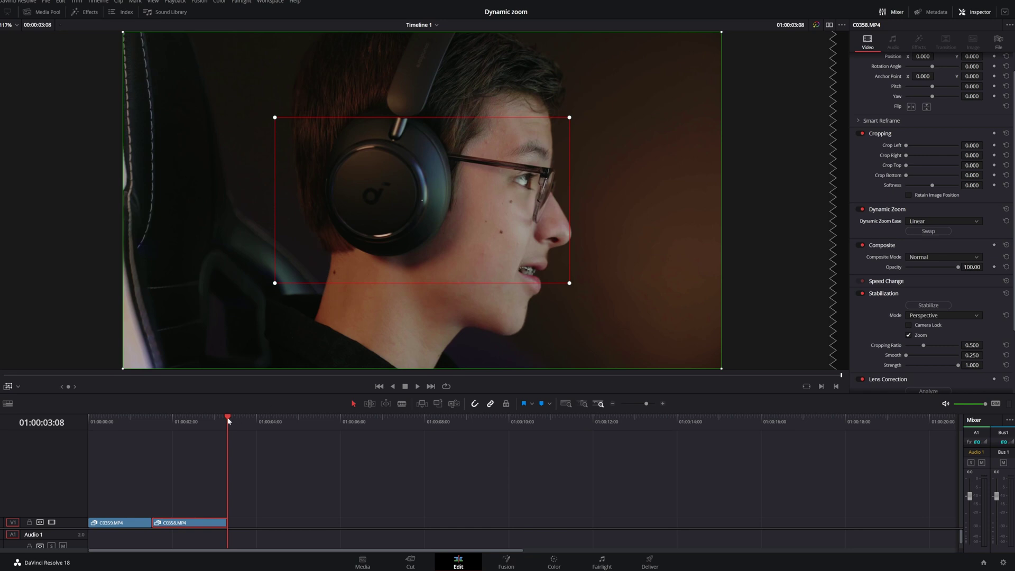
left_click_drag(229, 422, 189, 424)
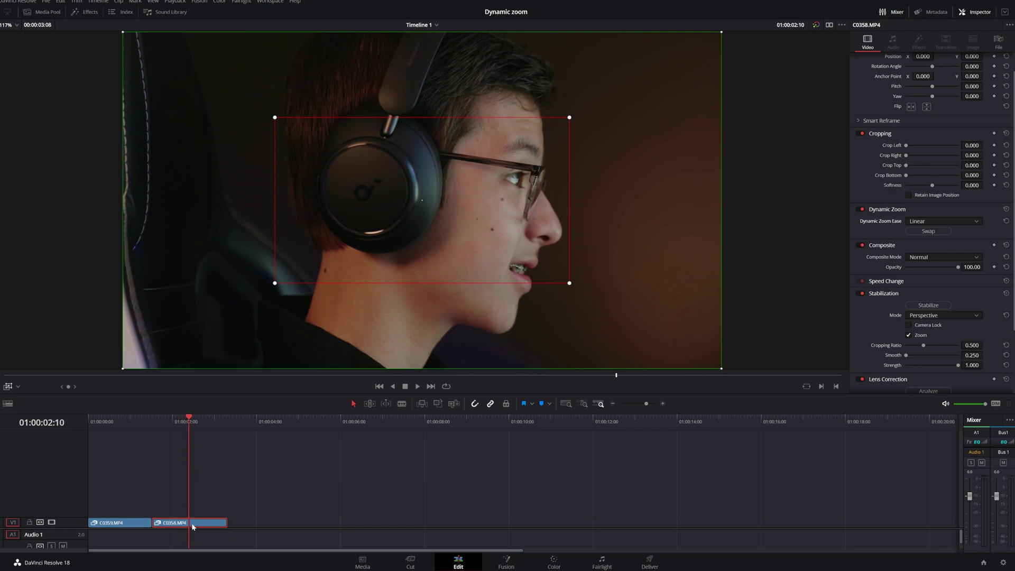
key("ctrl+b")
- Swap the zoom framings on the second half so it zooms out, then preview both halves
left_click(208, 524)
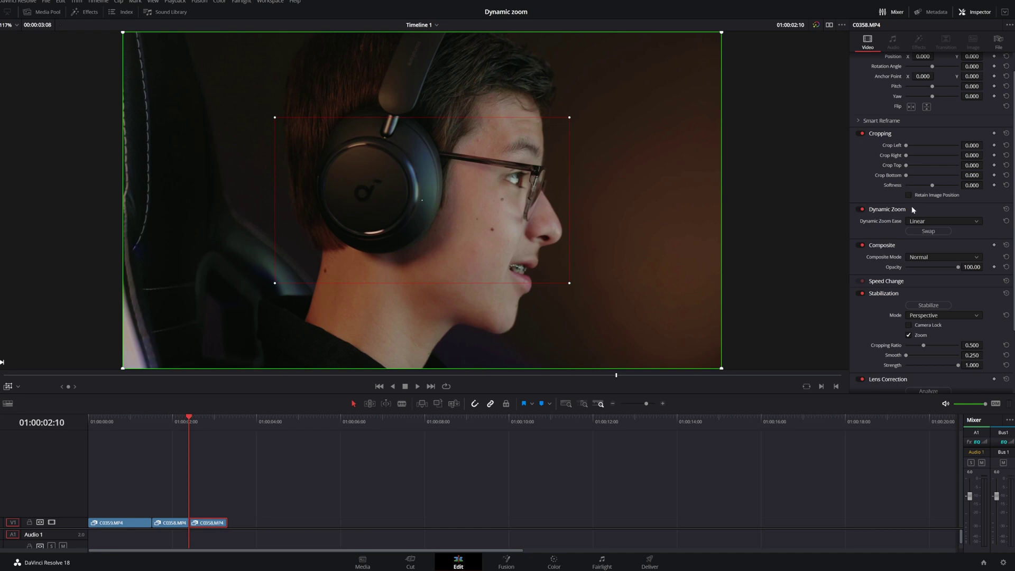
left_click(926, 232)
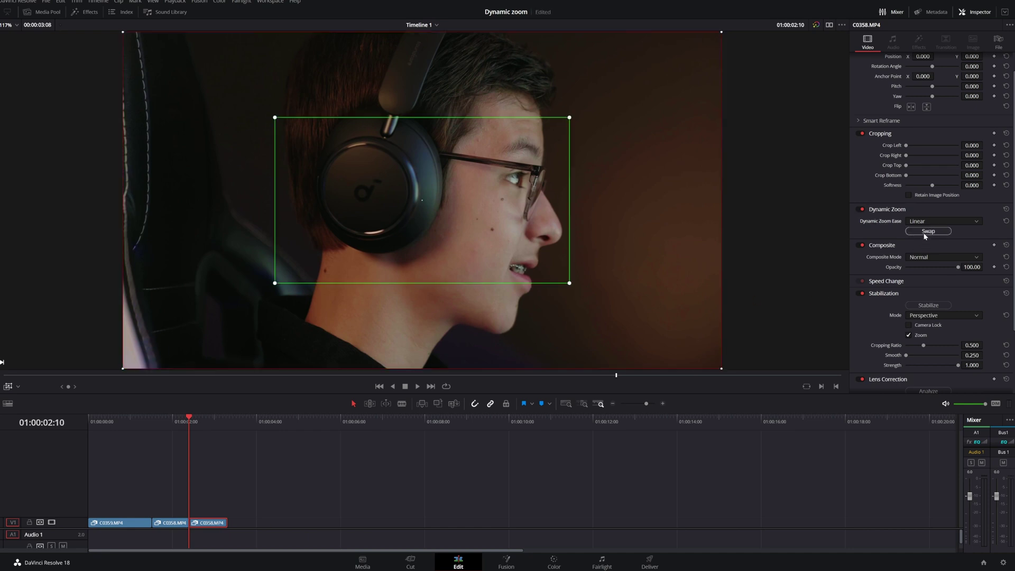
left_click_drag(189, 428, 153, 430)
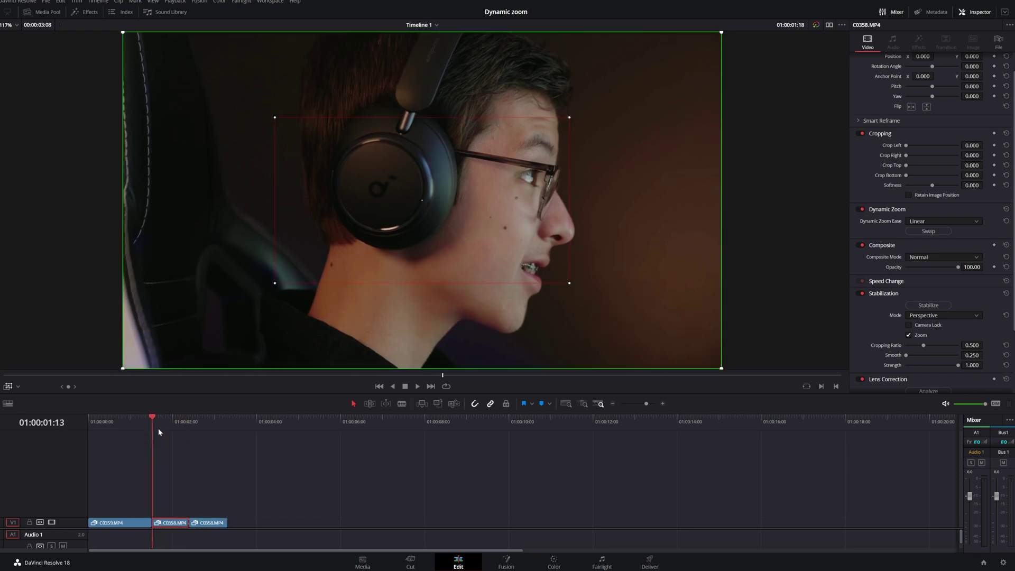
key("space")
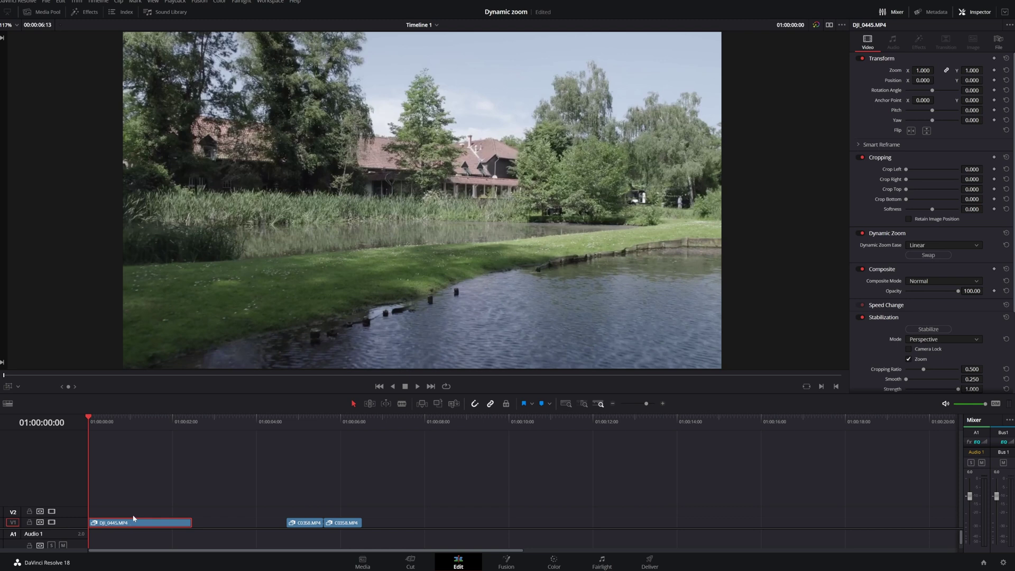
- Preview the DJI_0445 drone clip and toggle its Dynamic Zoom off and on to compare framing
key("space")
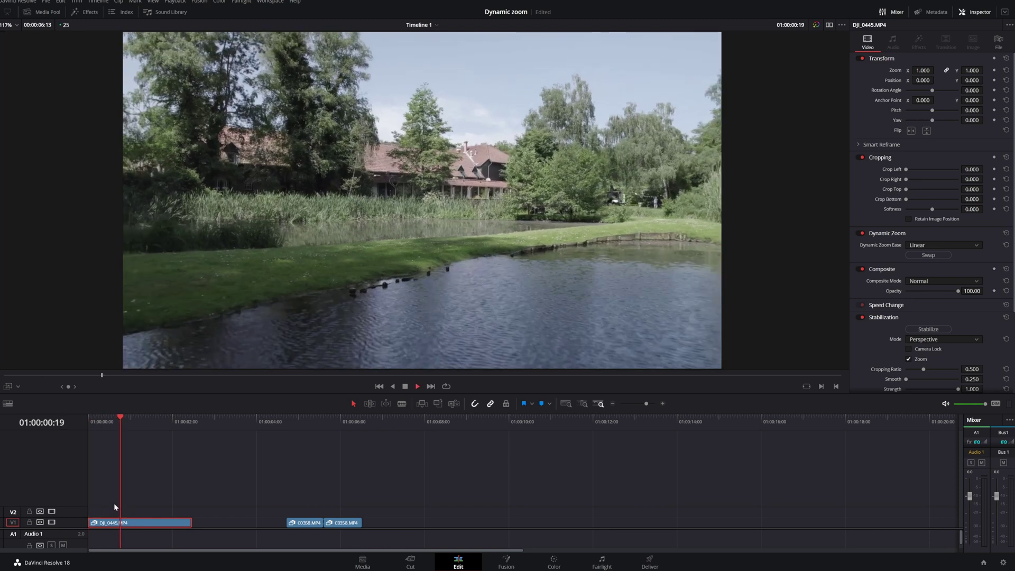
key("space")
key("Home")
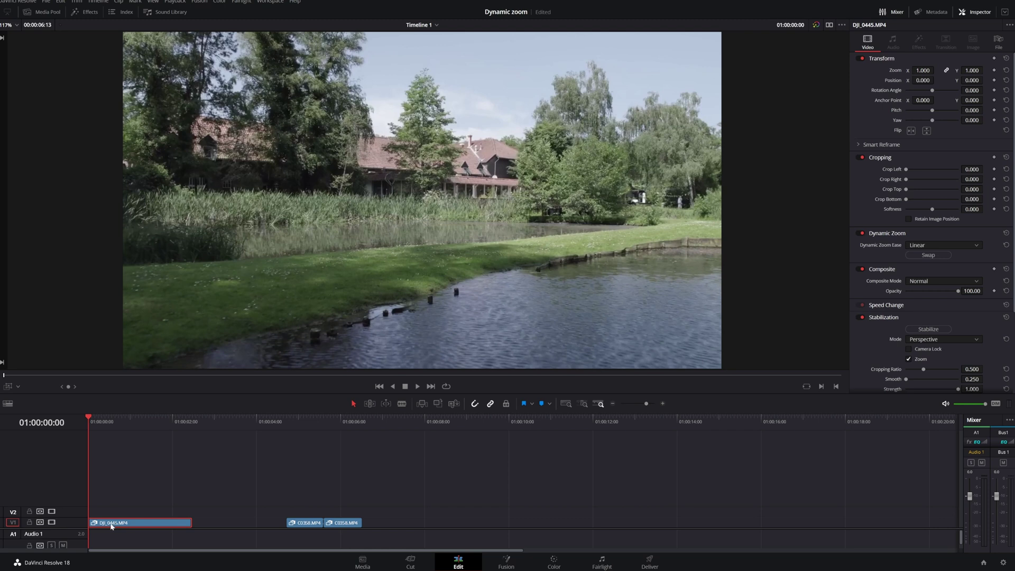
left_click(862, 233)
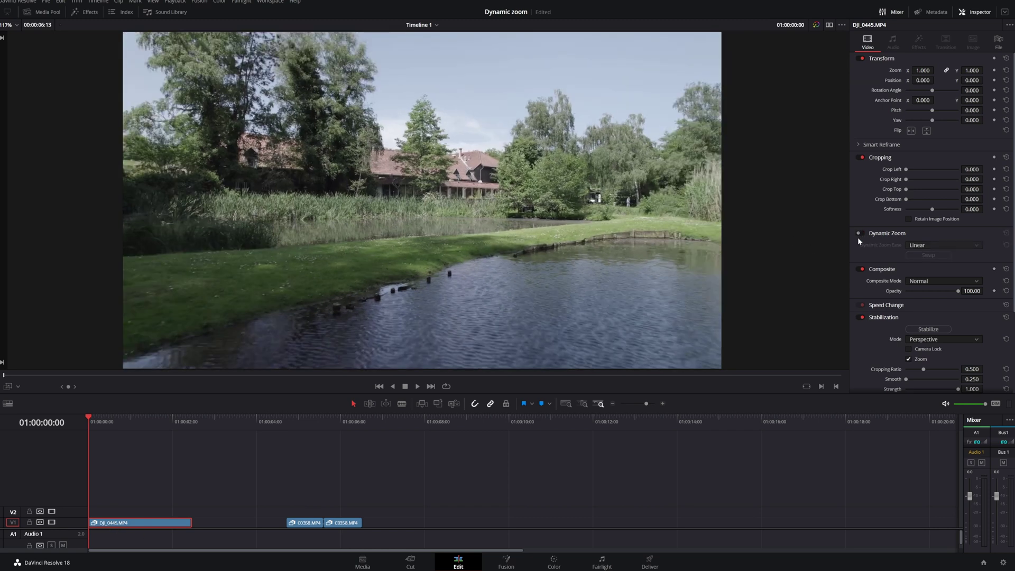
left_click(863, 233)
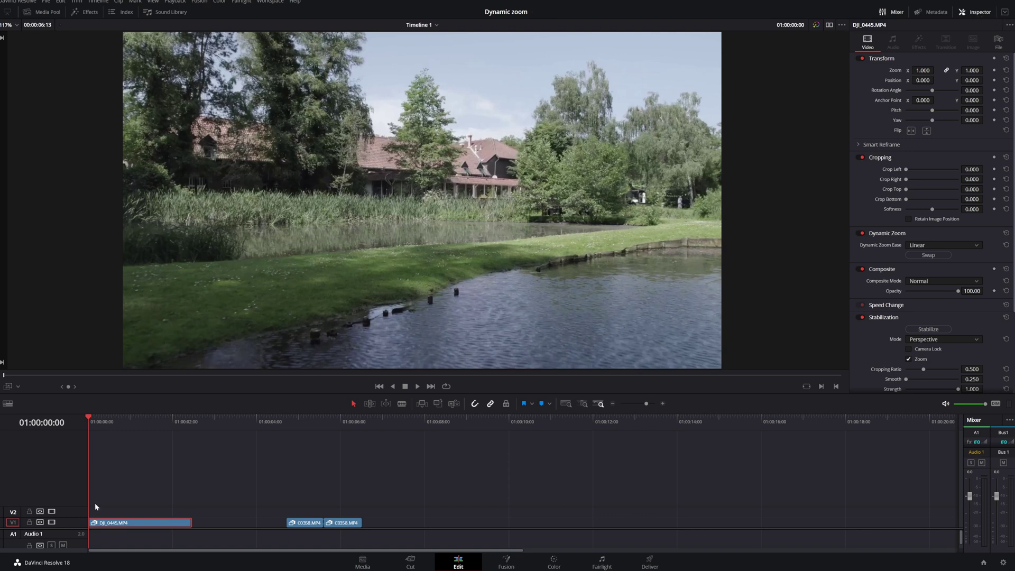
- Swap the drone clip's zoom framings so it pushes in from full frame, save, and preview
left_click(12, 387)
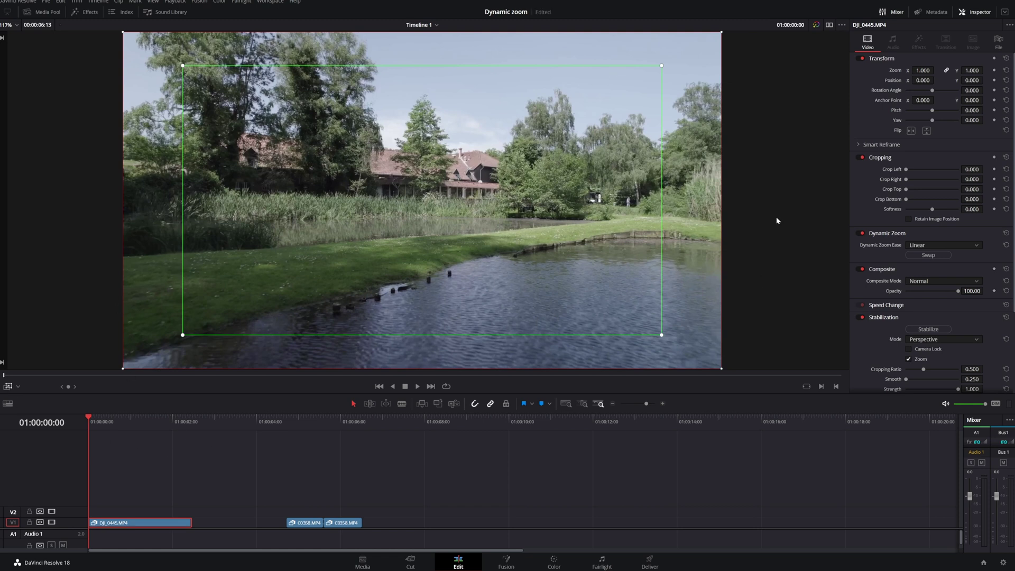
left_click(921, 256)
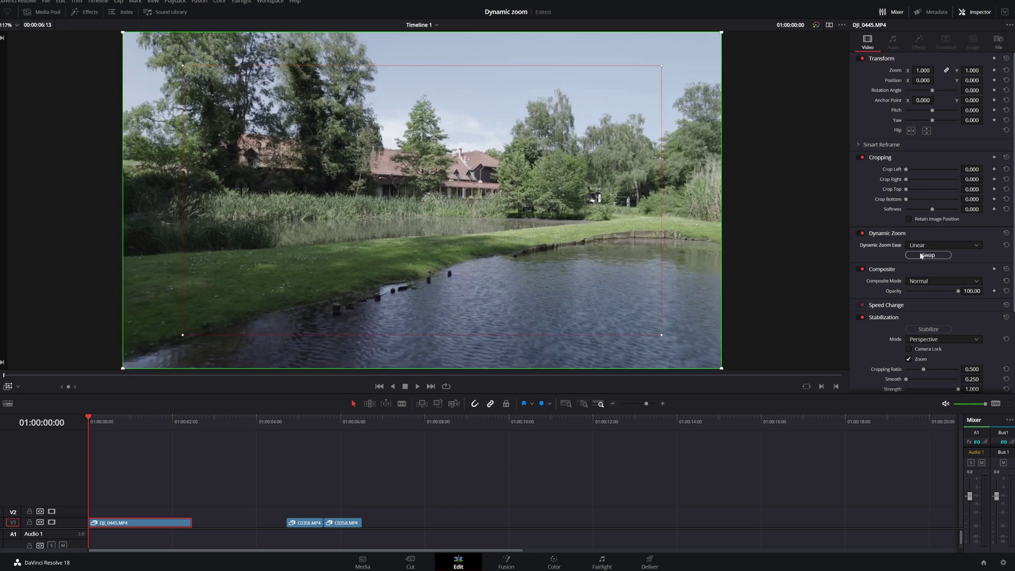
key("ctrl+s")
left_click(9, 387)
key("space")
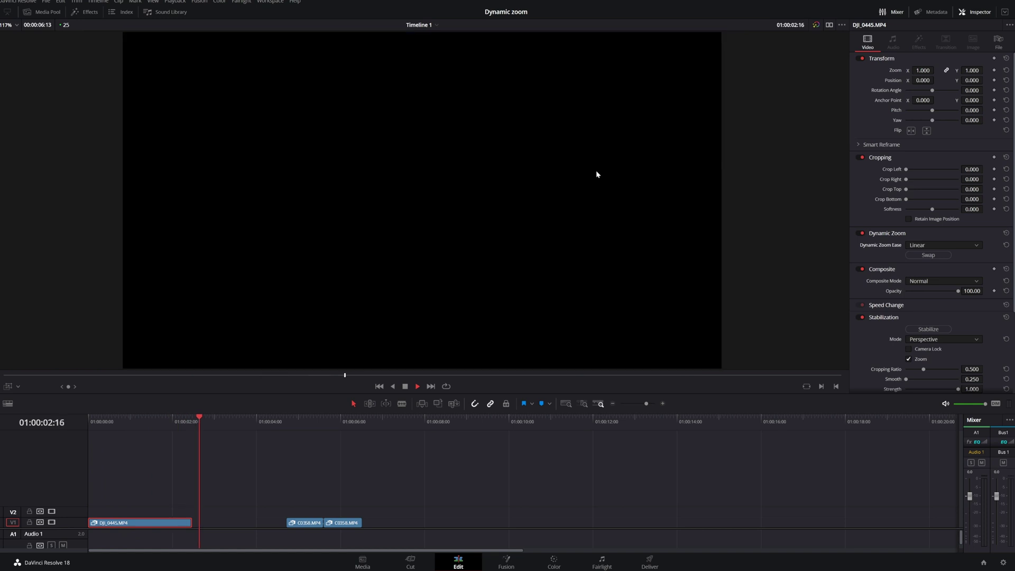
key("space")
left_click_drag(136, 421, 120, 425)
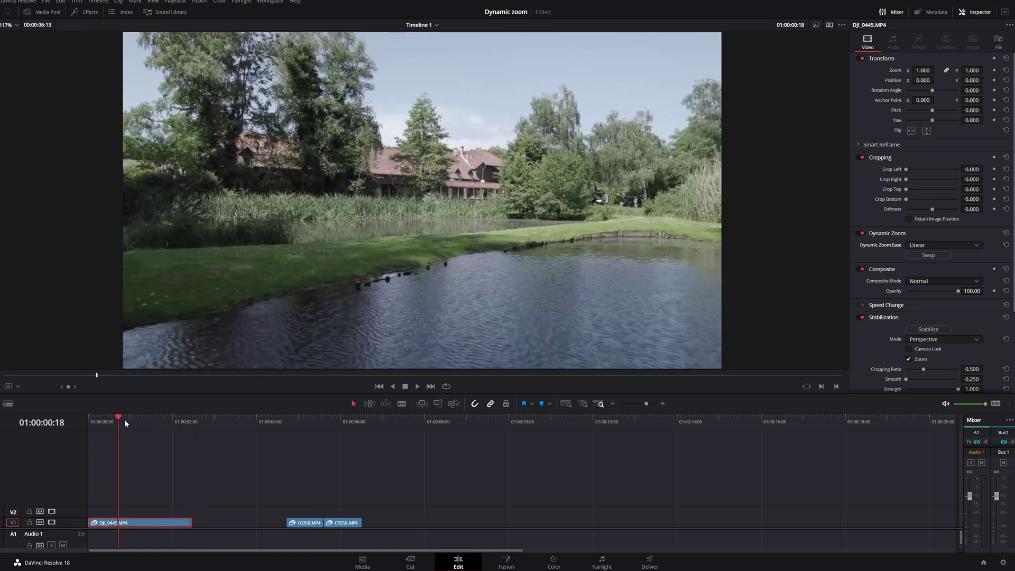
- Enter 100 in Change Clip Speed (R) for DJI_0445 and save the project
key("Home")
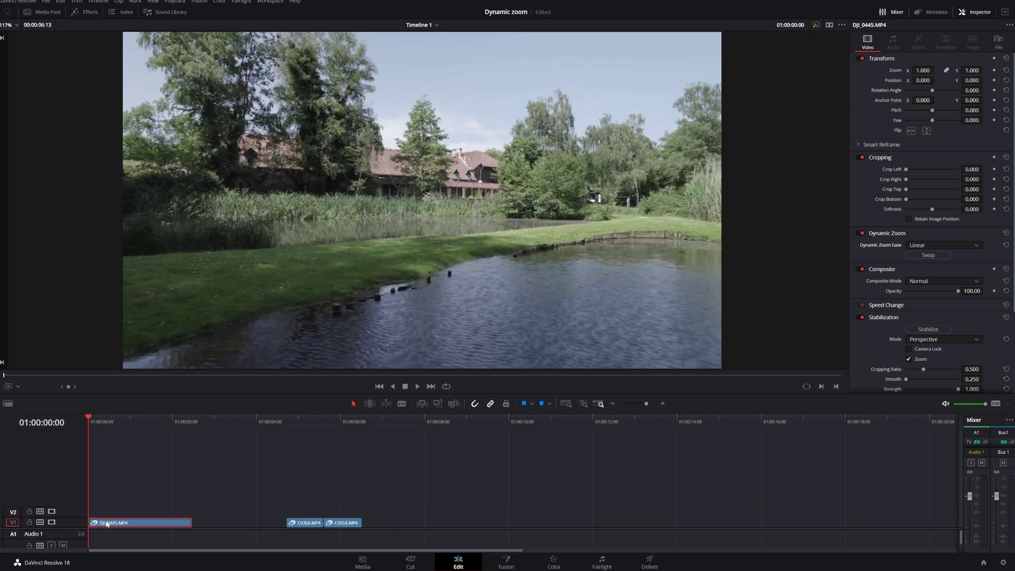
type("r100")
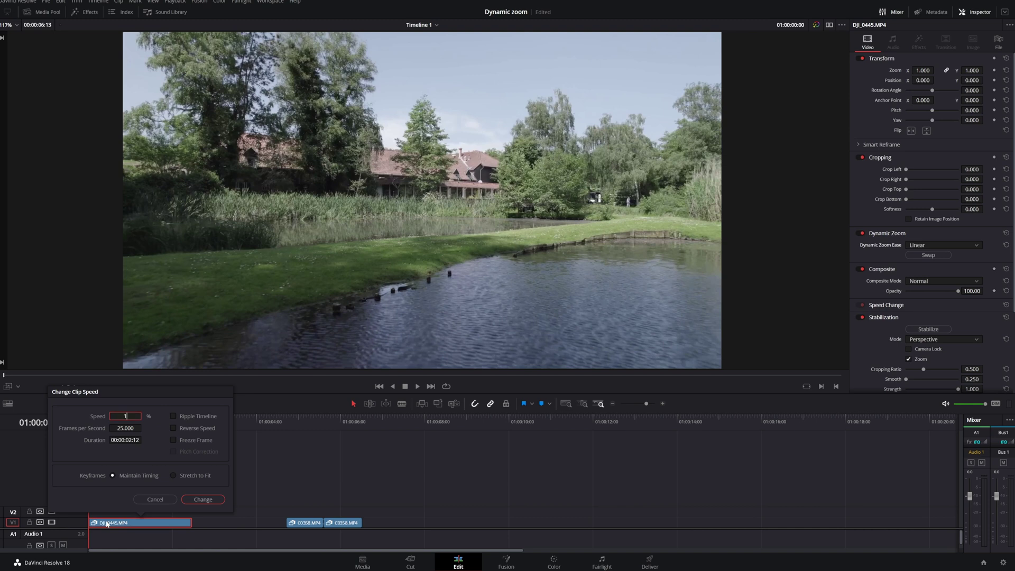
key("Return")
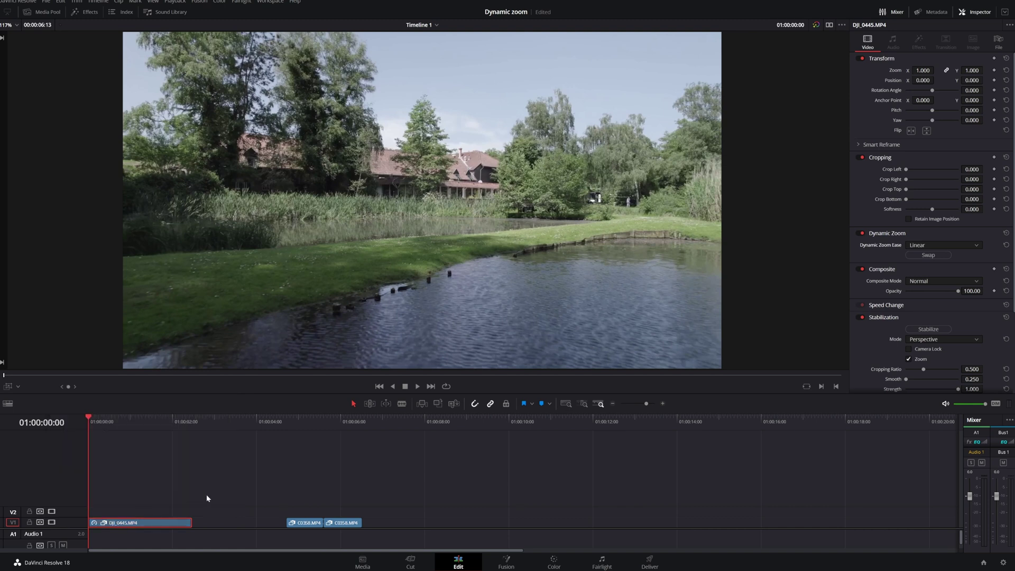
key("ctrl+s")
- Shrink the drone clip's red end box around the house near centre, then hide the overlay and play
left_click(7, 386)
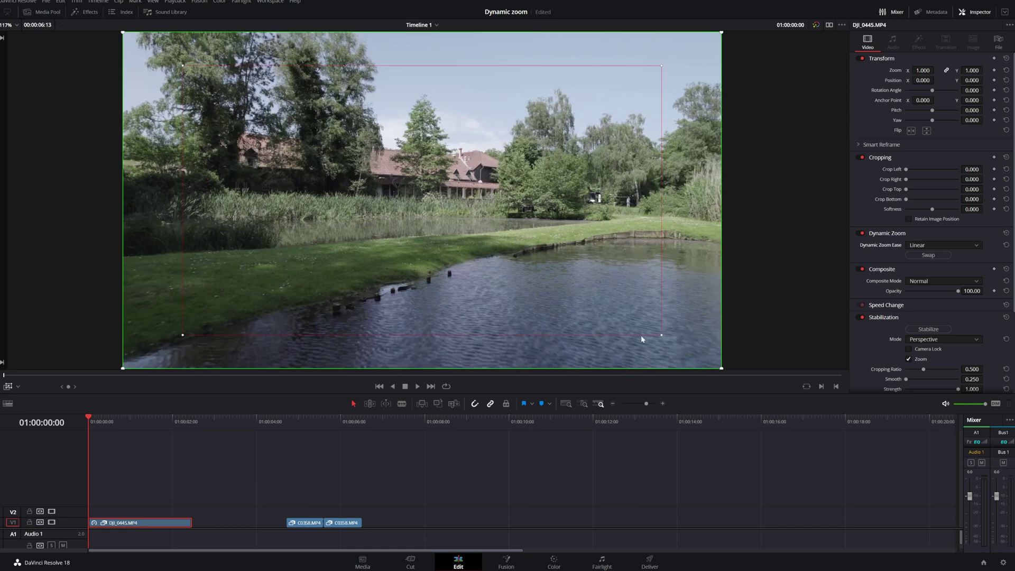
left_click_drag(661, 335, 558, 271)
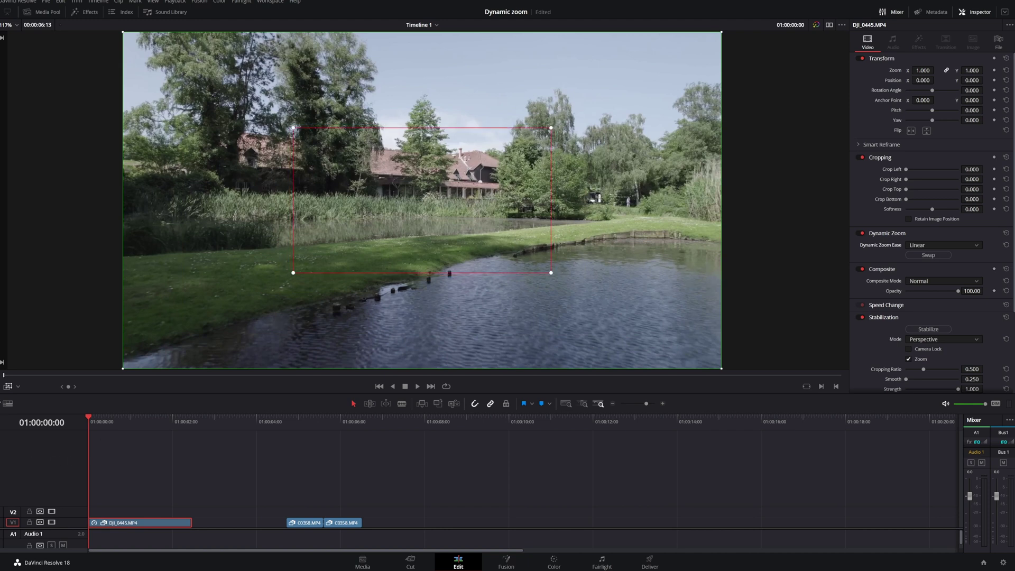
key("shift+grave")
key("space")
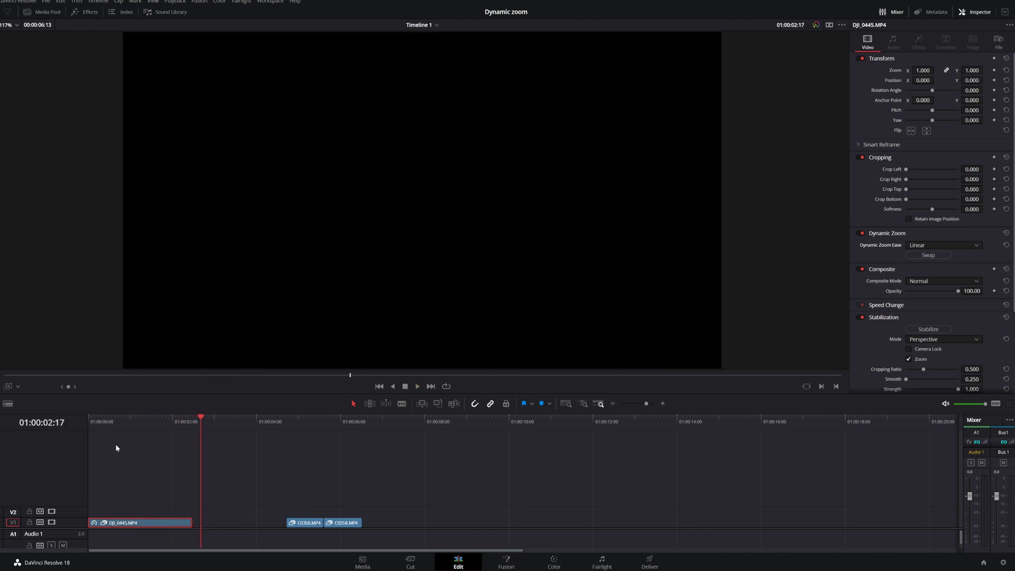
key("space")
key("Home")
left_click(254, 475)
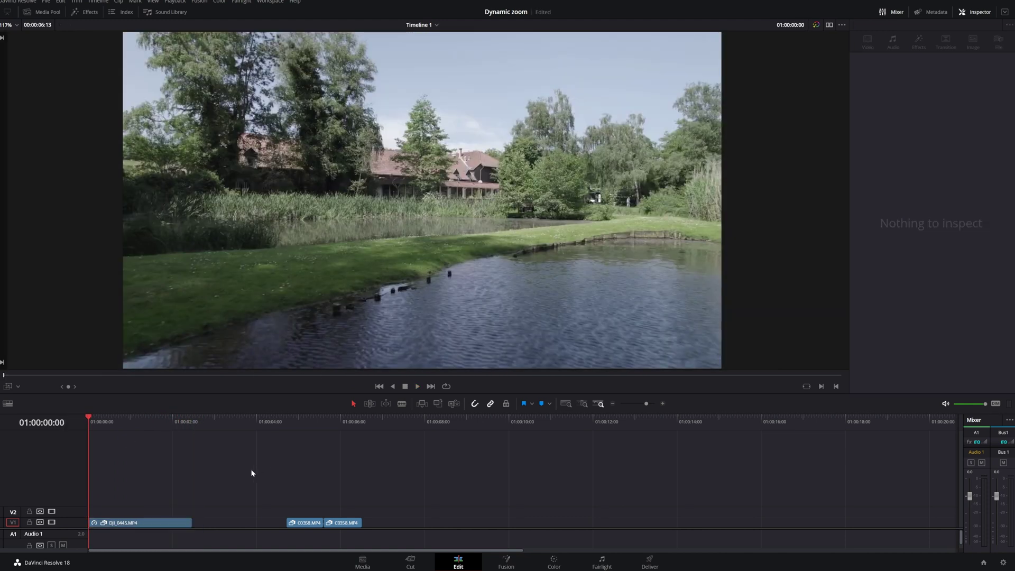